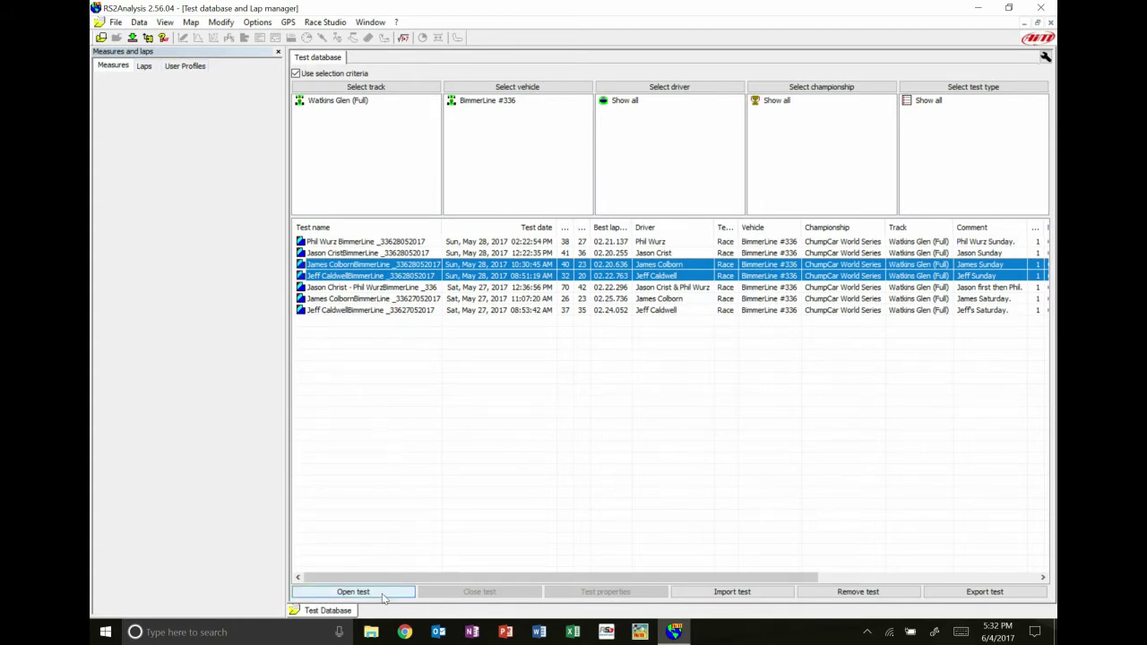
Load both tests and compare each driver's Lap Manager table, finishing on the second test's 32 laps
click(353, 592)
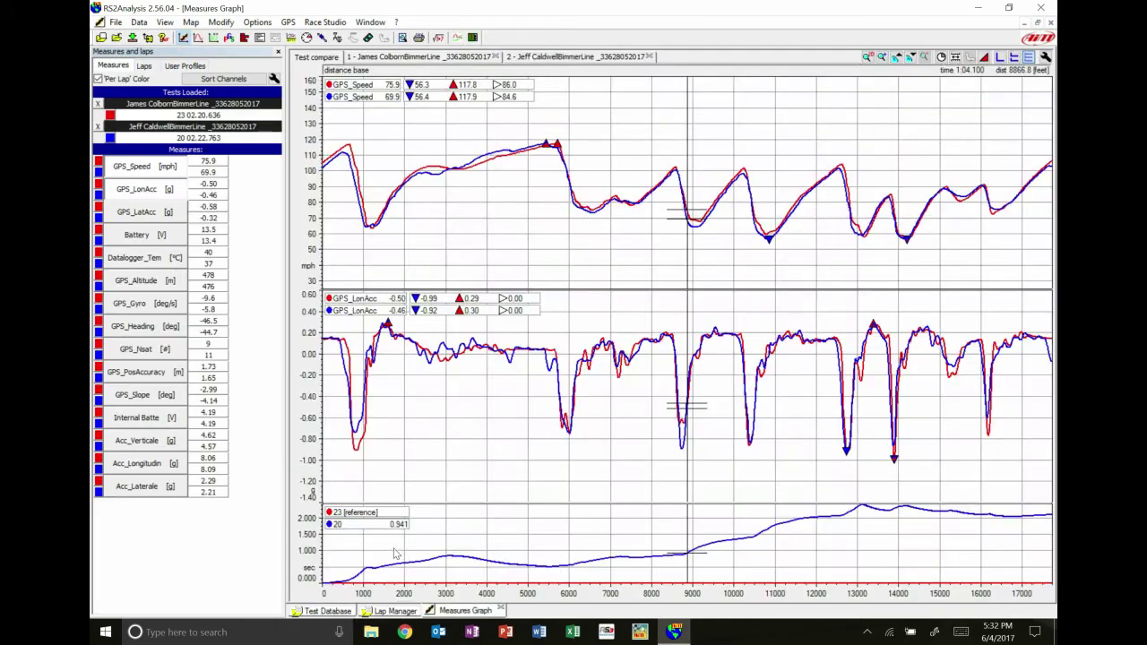
click(392, 611)
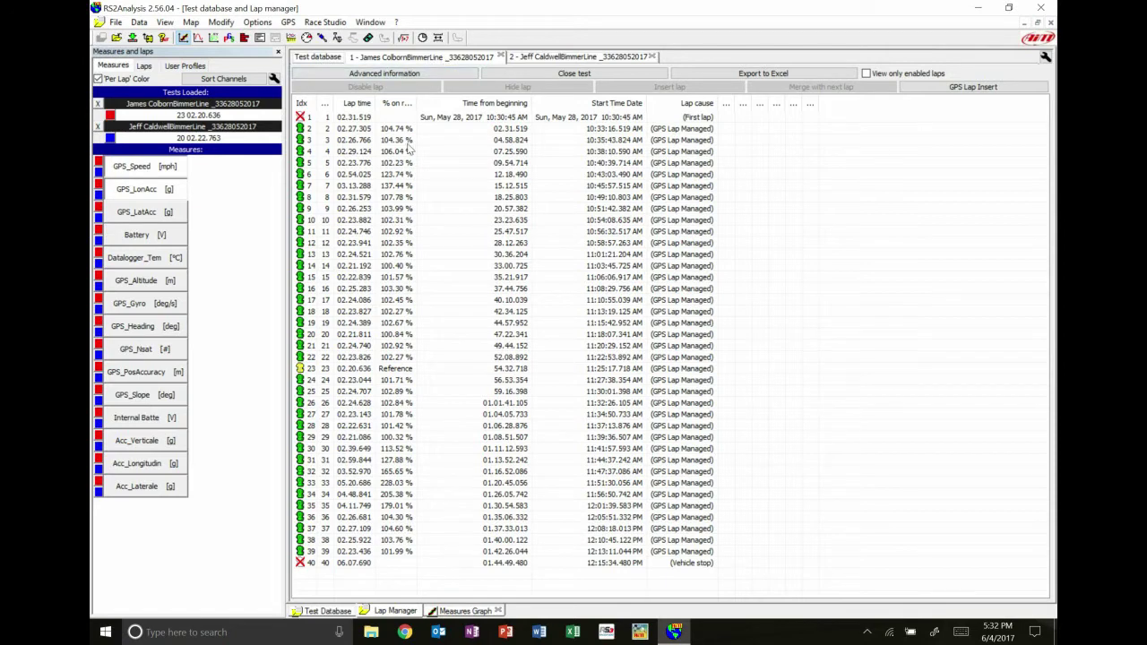
click(612, 58)
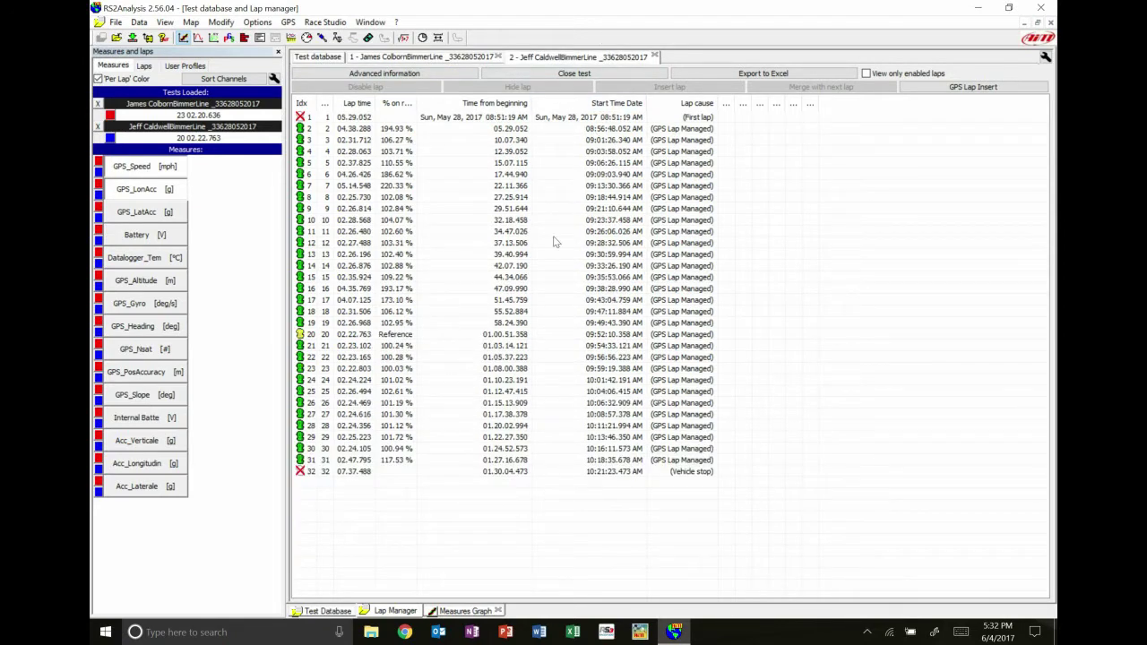
click(442, 57)
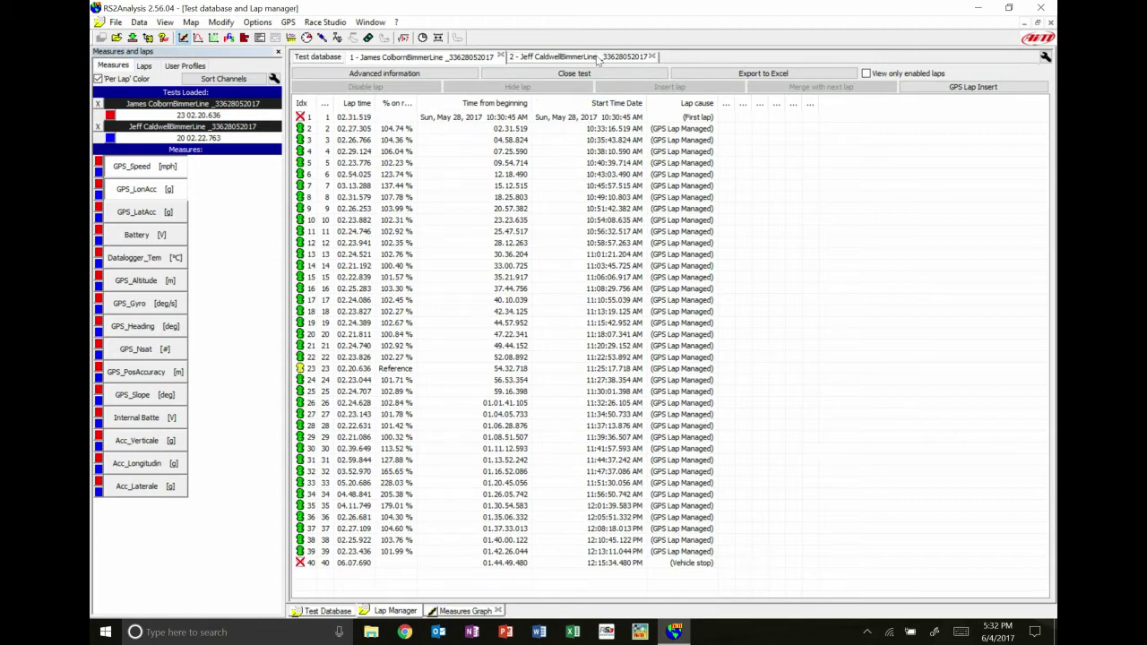
click(597, 58)
Return to the Measures Graph comparing laps 23 and 20, with the cursor near 2857.6 feet
click(475, 611)
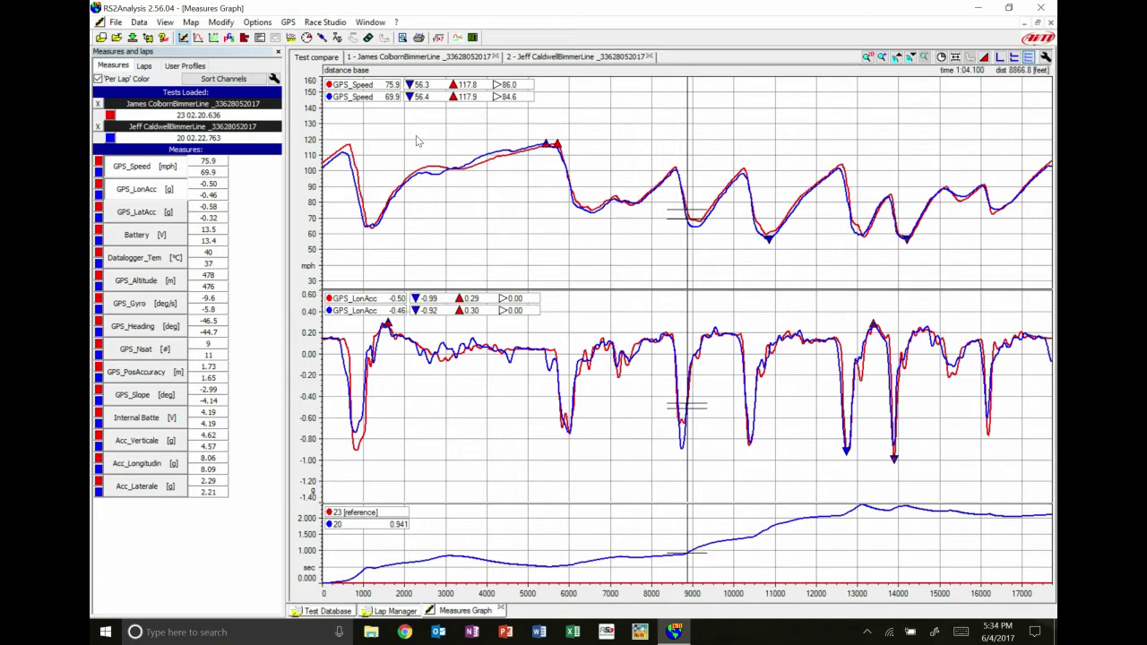
click(441, 175)
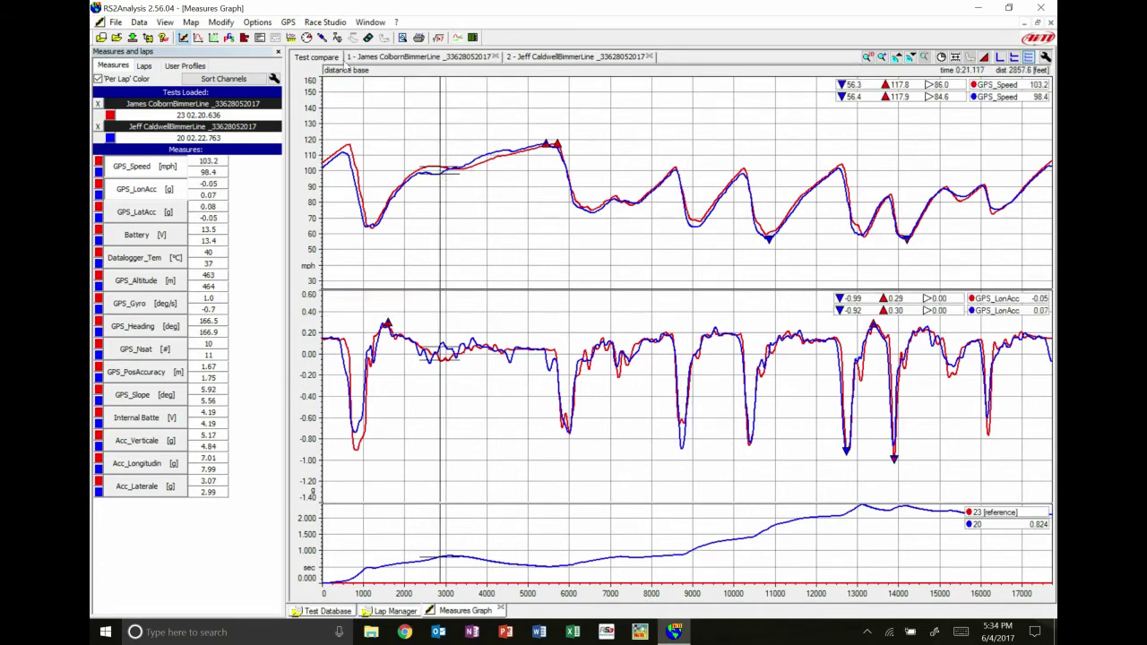
Open Map > Map manager to edit the Watkins Glen track map
click(190, 23)
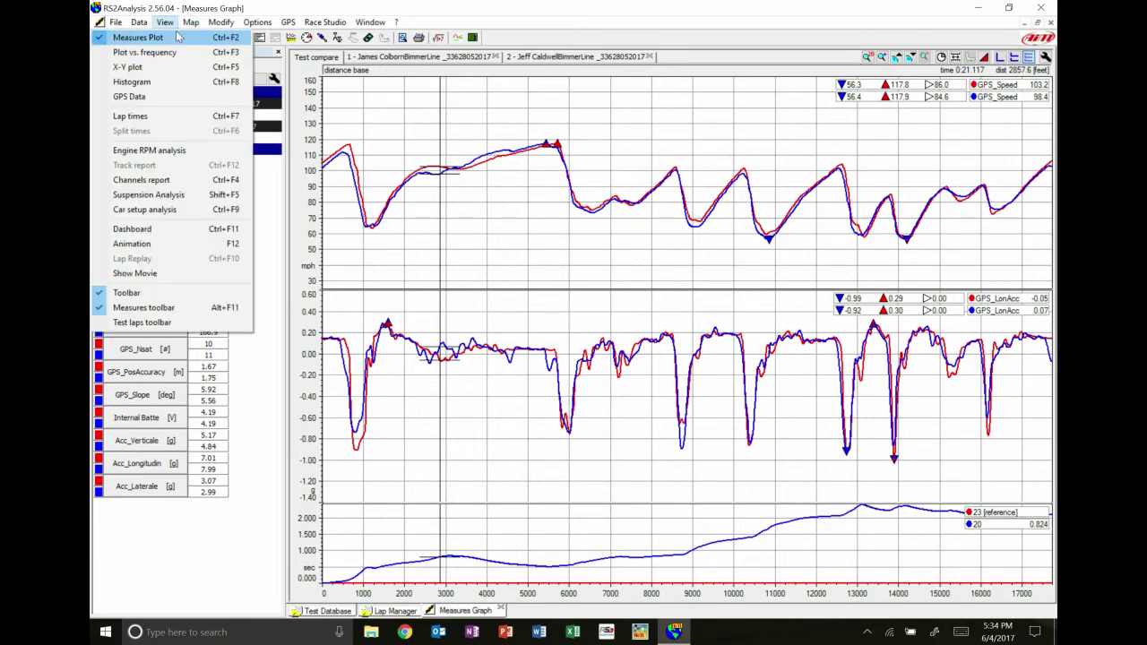
click(179, 56)
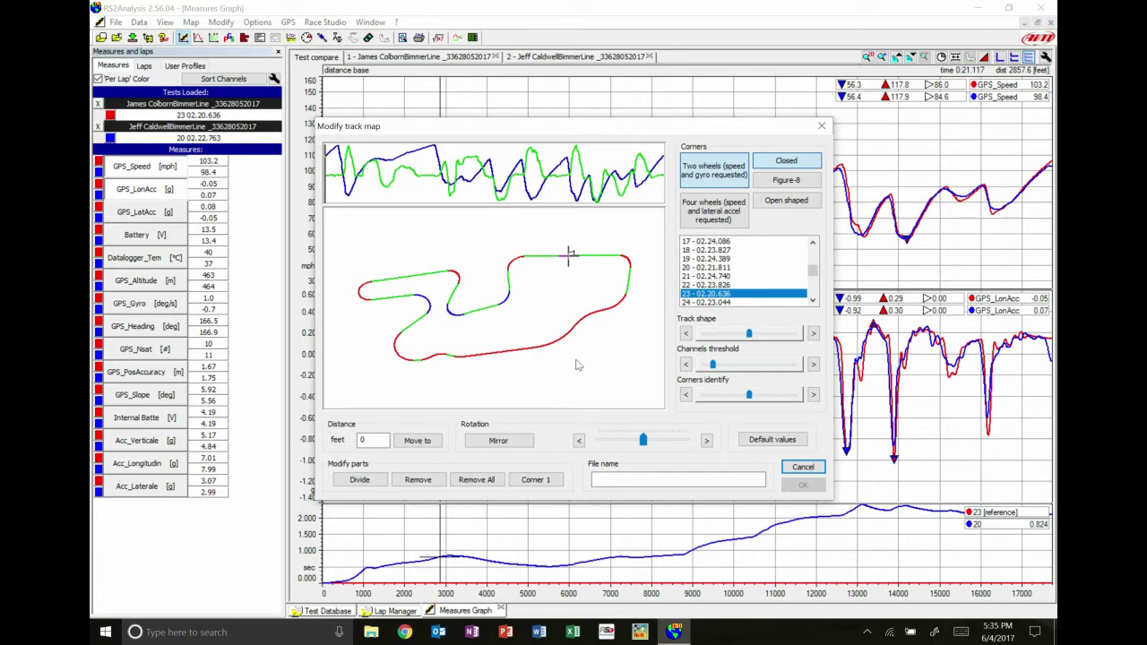
Remove all auto-detected corners and divide the track at 5492 feet
click(472, 482)
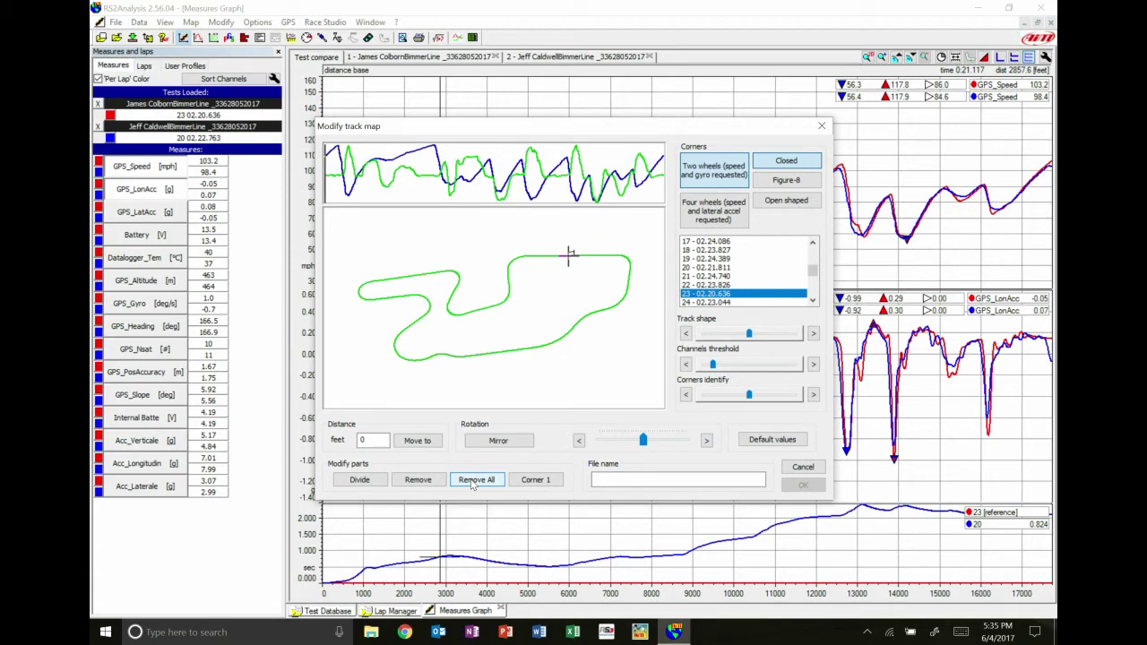
click(472, 484)
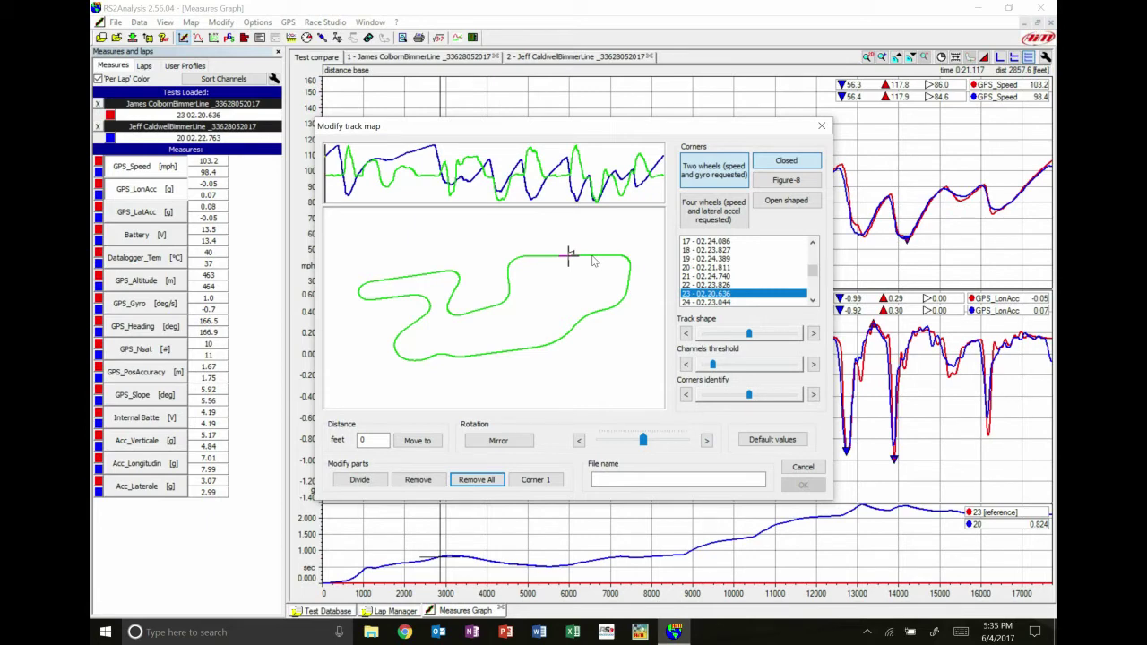
mouse_move(568, 256)
mouse_down()
mouse_move(632, 263)
mouse_move(625, 295)
mouse_move(524, 358)
mouse_move(494, 361)
mouse_up()
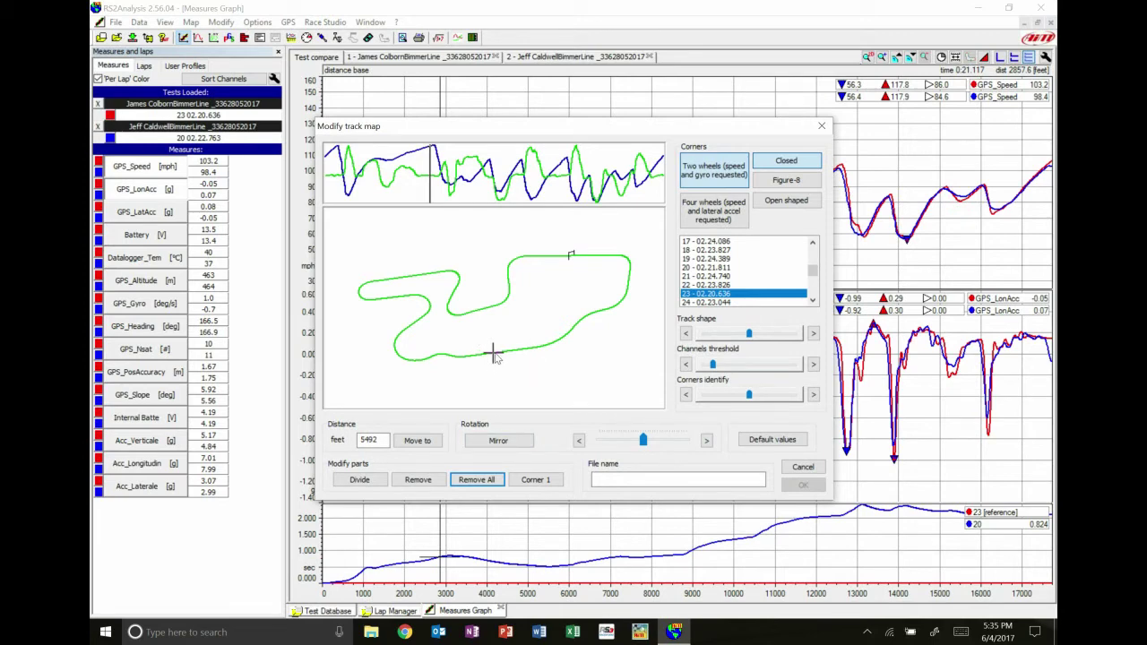
click(359, 479)
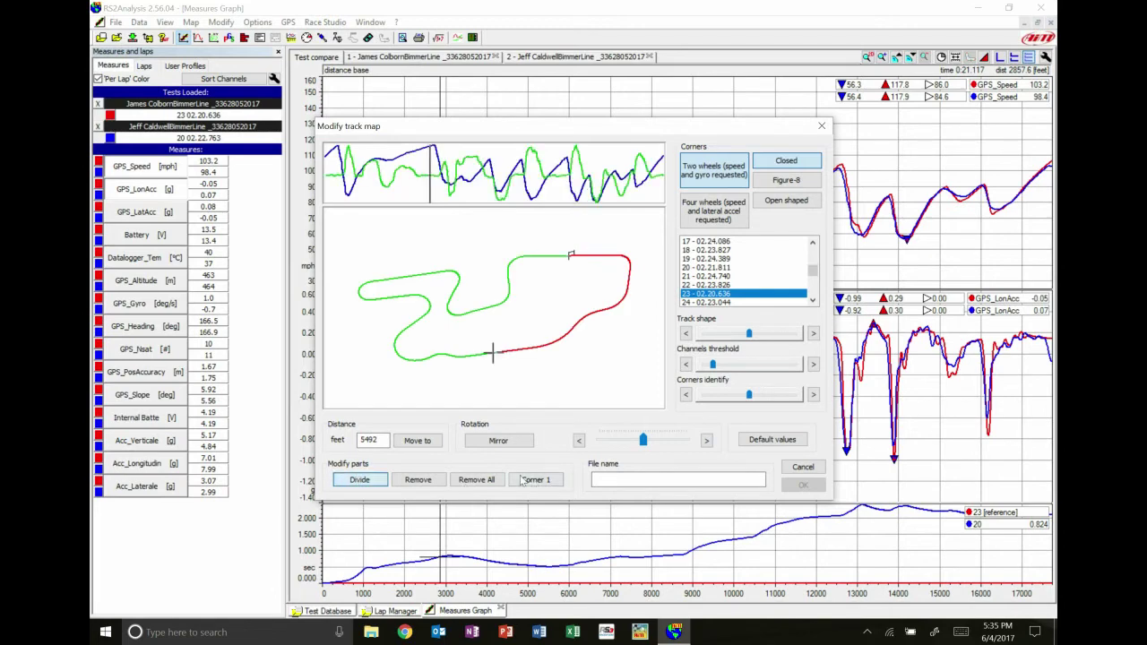
Add another division at 8480 feet in the lower-left bends
click(477, 355)
drag(477, 355, 414, 325)
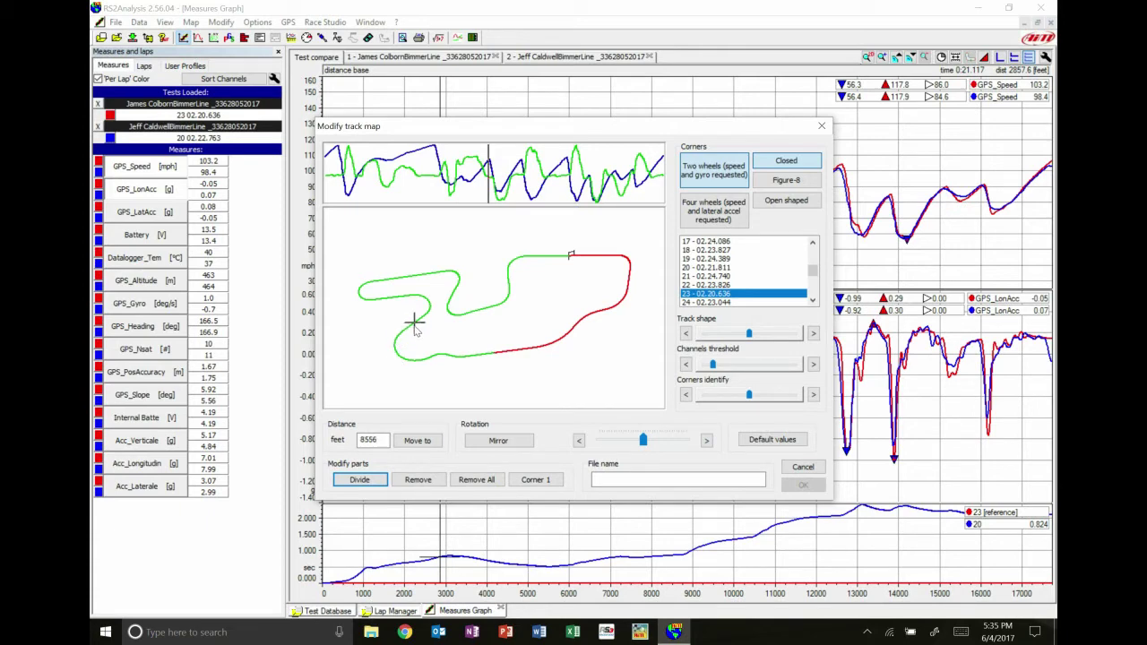
drag(415, 329, 414, 331)
click(359, 479)
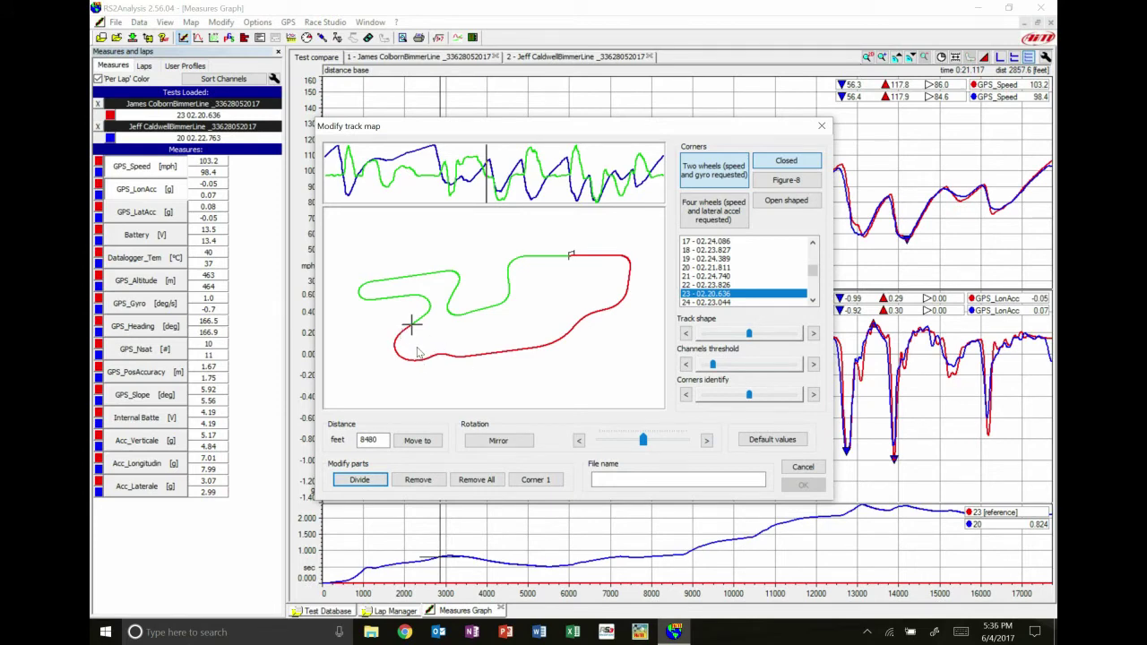
Select the new section and toggle its Corner/Straight type to Straight
click(429, 357)
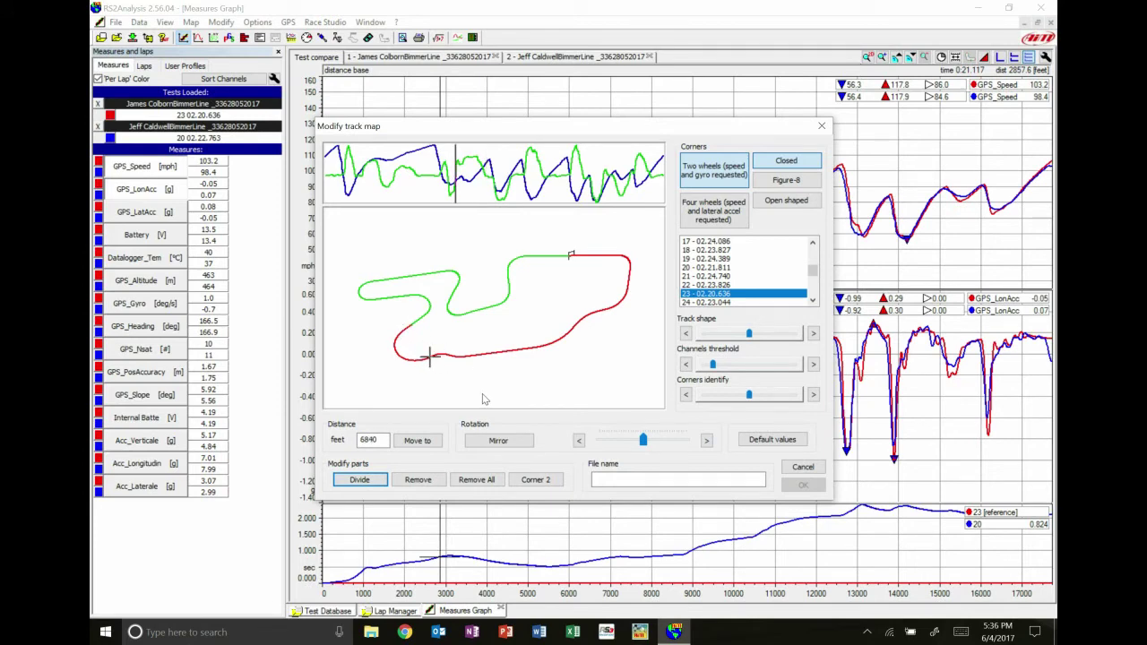
click(555, 476)
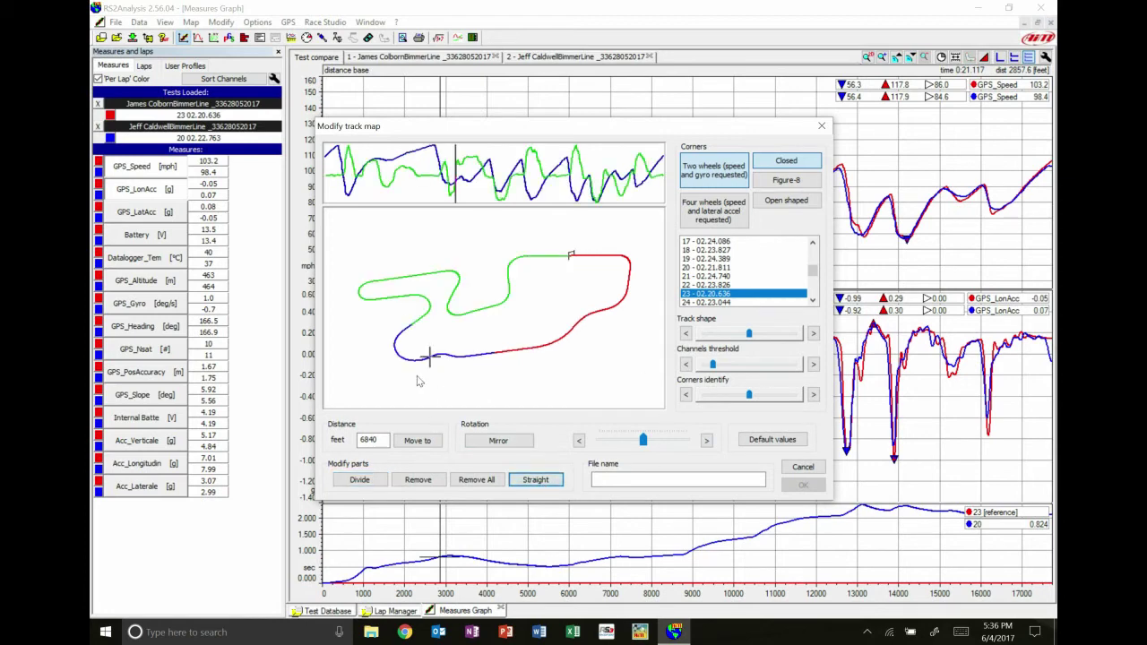
click(544, 482)
Divide the track before and after the left hairpin, marking the upper-left section a straight
click(424, 314)
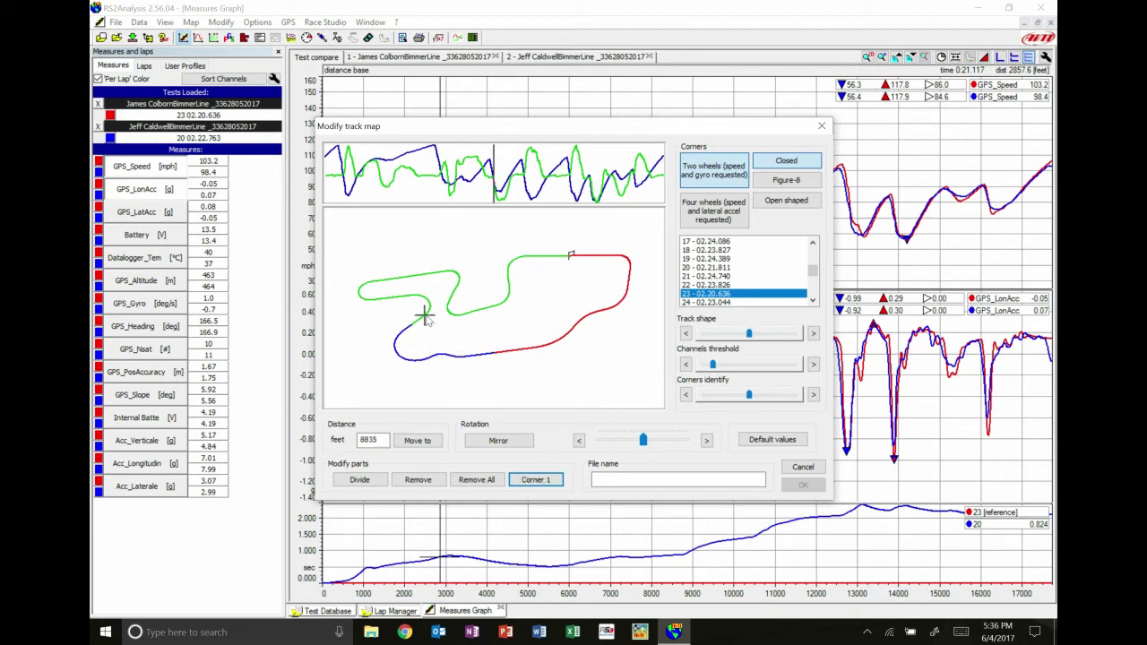
drag(427, 316, 390, 302)
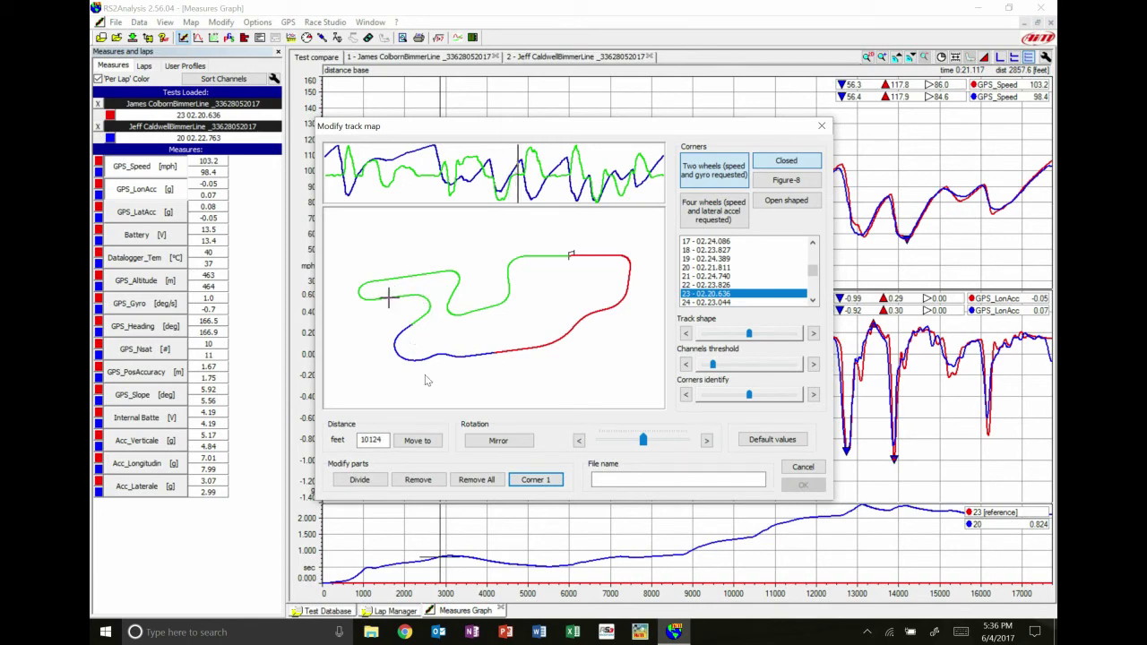
click(375, 480)
drag(389, 300, 423, 280)
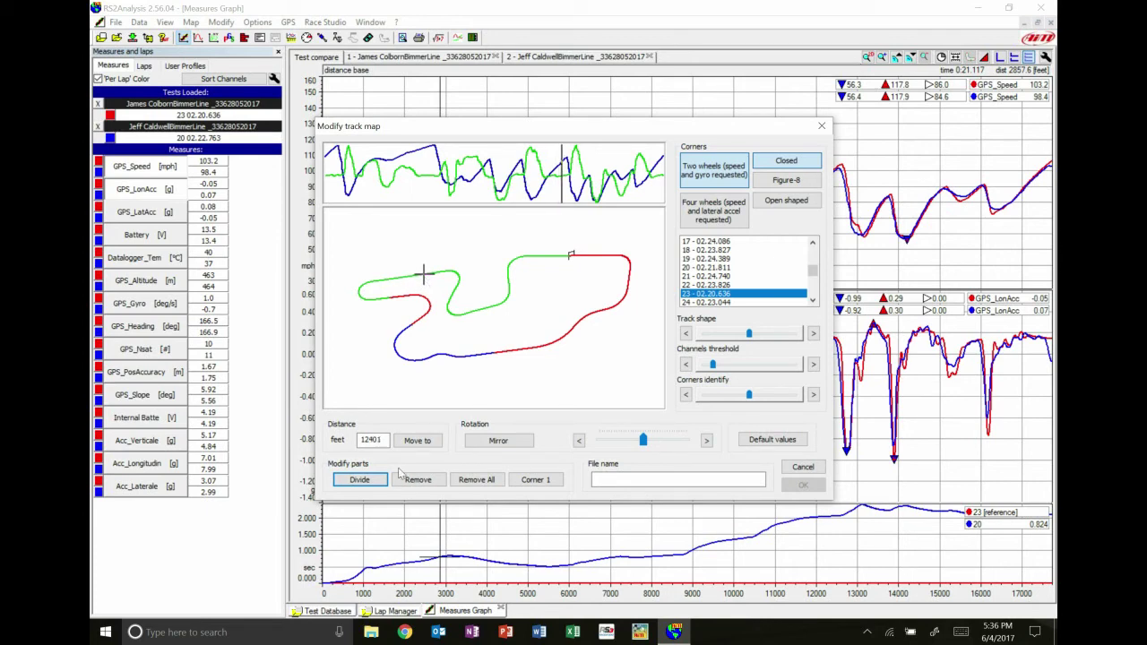
click(359, 480)
click(401, 274)
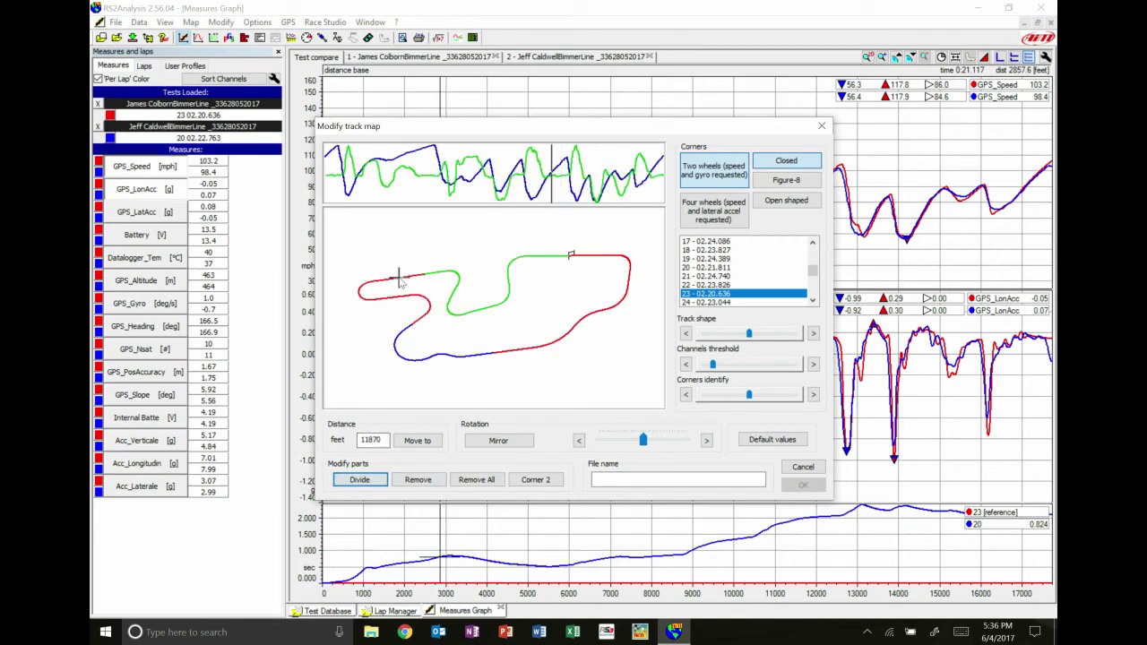
click(537, 482)
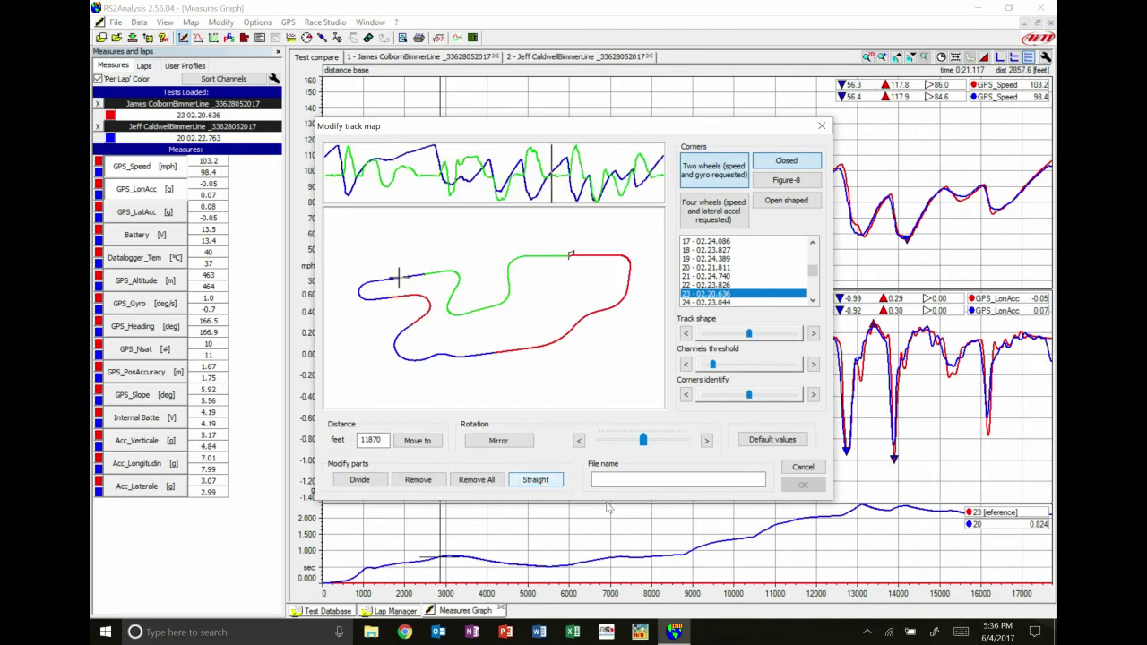
Divide through the esses and mark the final section, up to 15633 feet, as a straight
drag(441, 274, 477, 314)
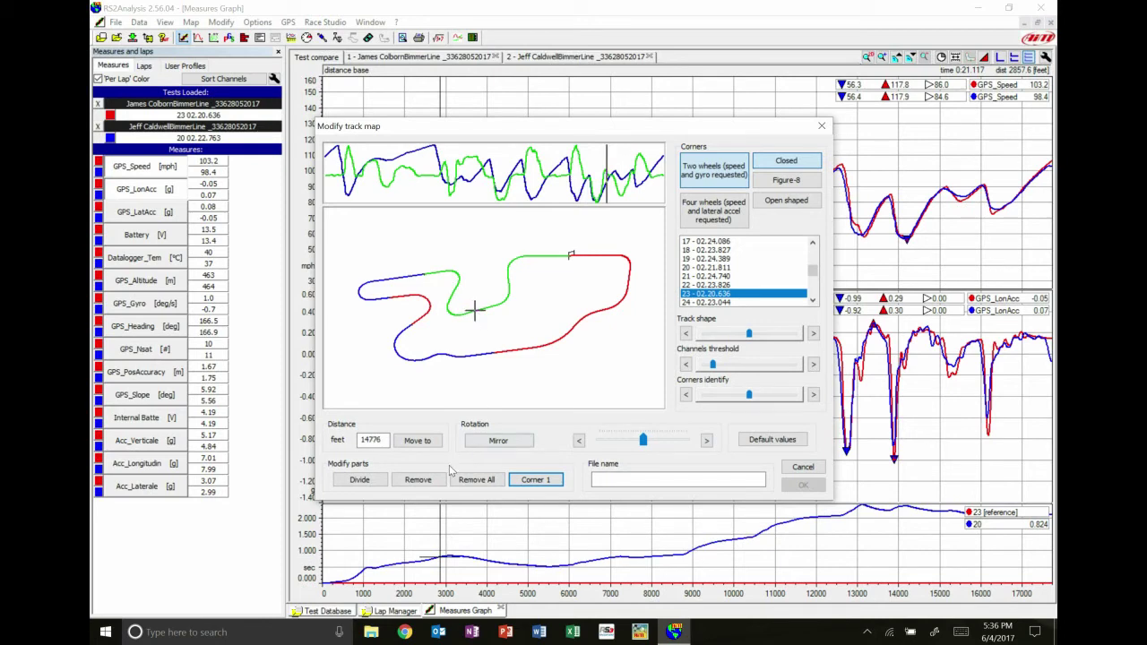
click(361, 479)
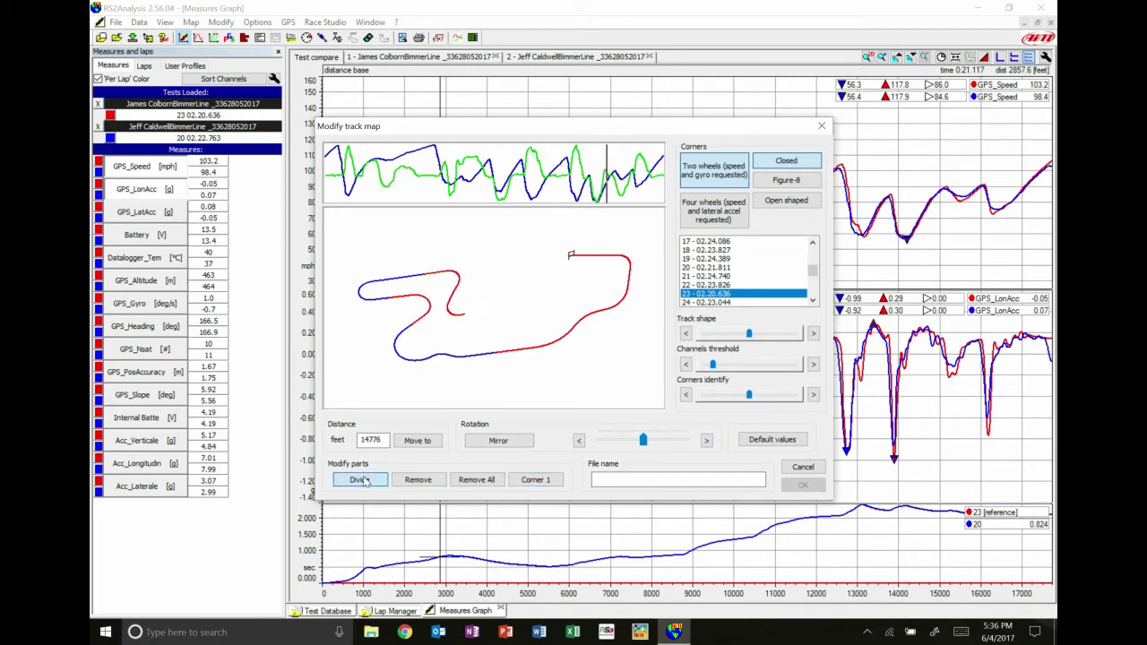
click(508, 296)
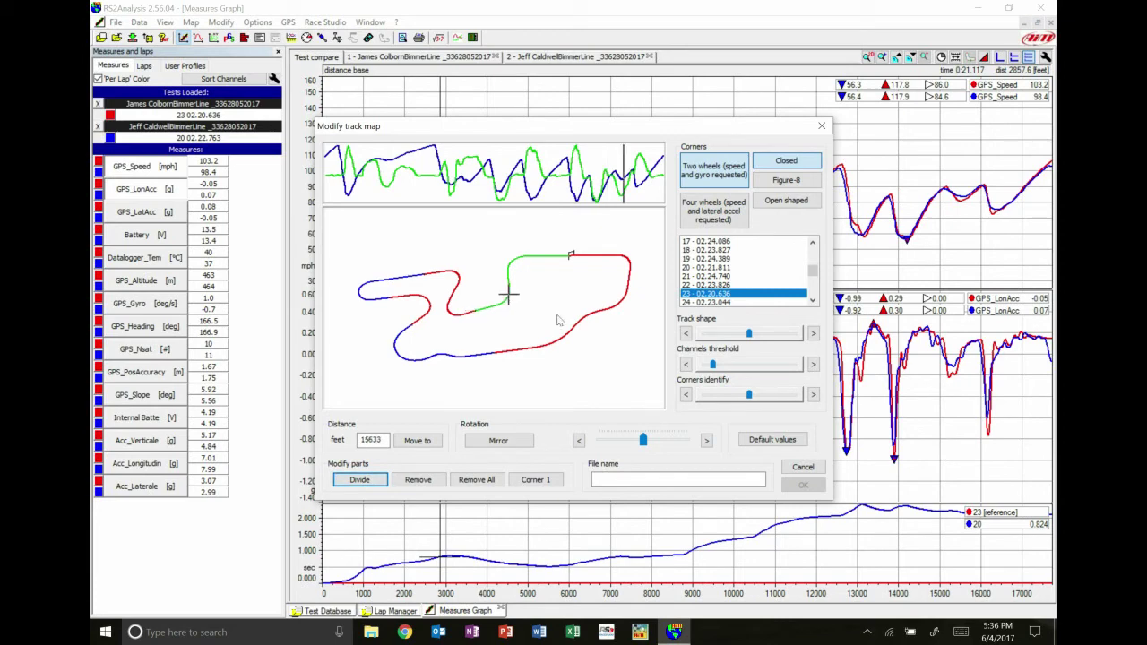
click(540, 480)
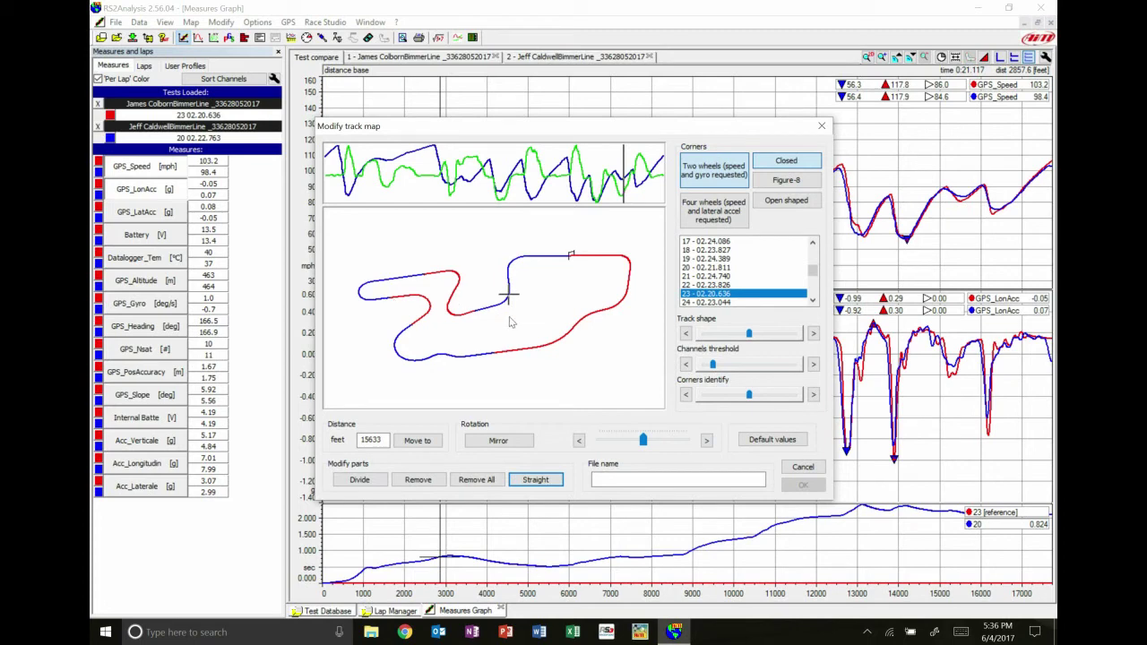
click(597, 480)
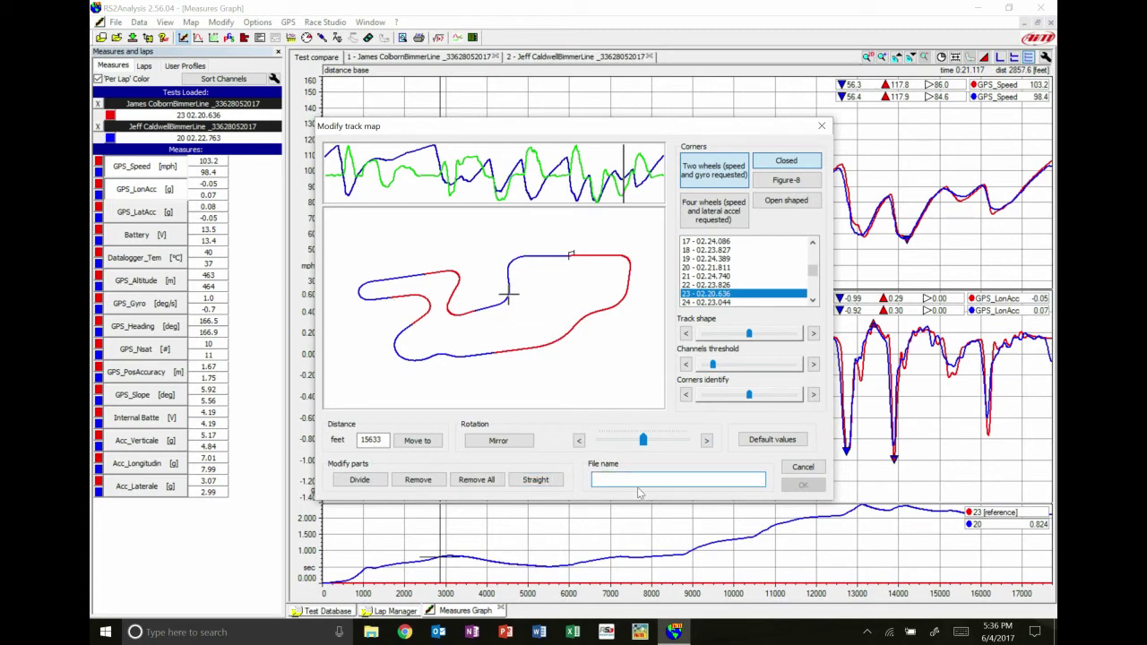
Save the track map as 'Watkins Glen (6 Segments)' and display it beside the graphs
text(Watkins Glen ()
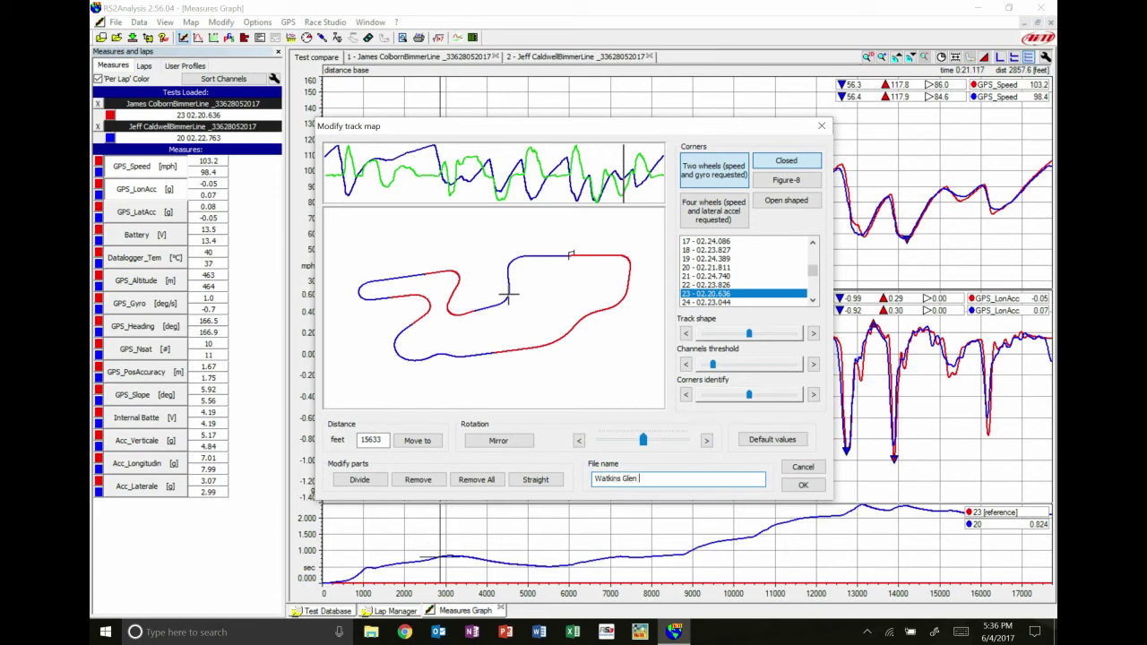
text(6 Segments))
click(803, 485)
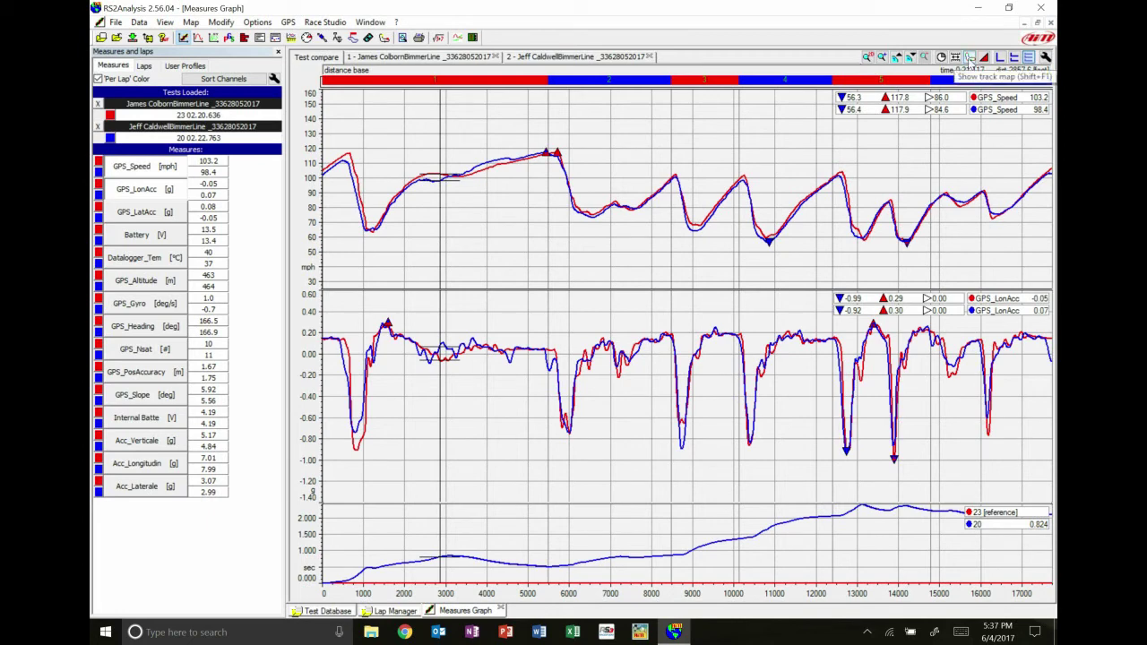
click(971, 58)
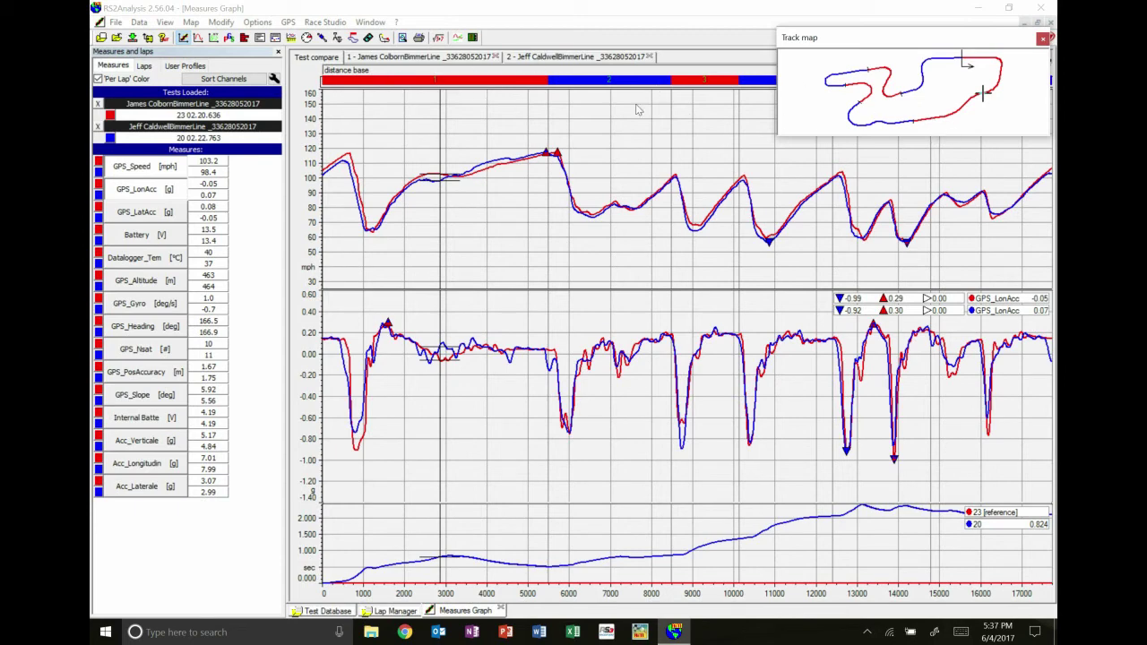
Sweep the graph cursor through the lap to follow the car on the six-sector map
click(509, 171)
mouse_move(453, 180)
mouse_down()
mouse_move(403, 178)
mouse_move(488, 170)
mouse_up()
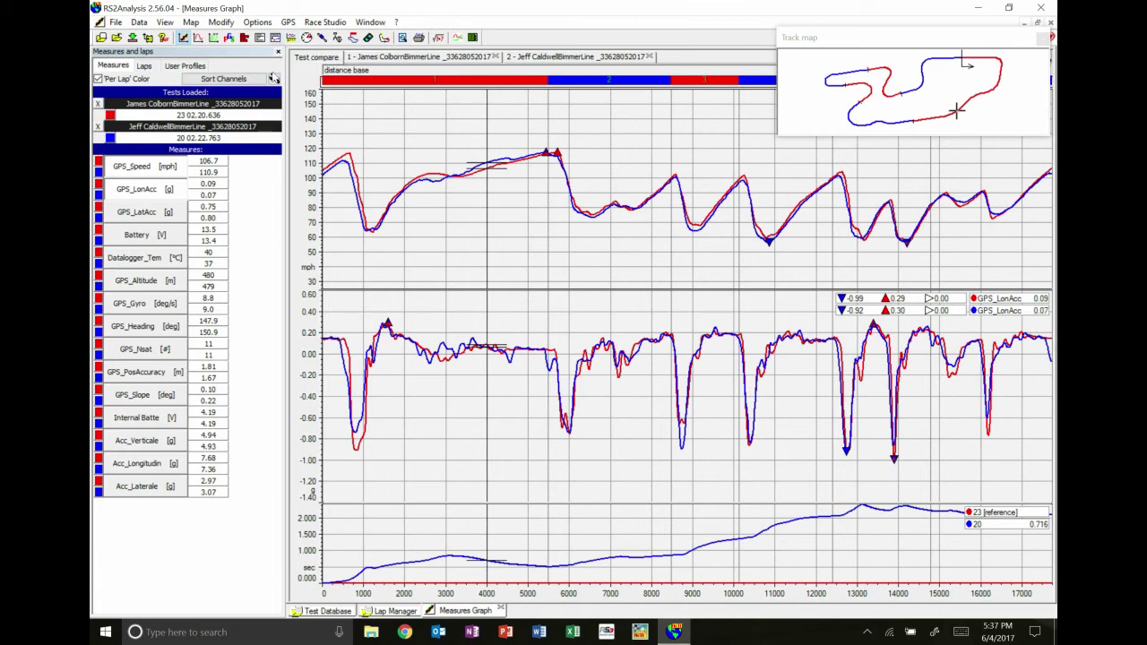
Open the split-times report and compare both drivers' sector times, ending on the second driver
click(275, 39)
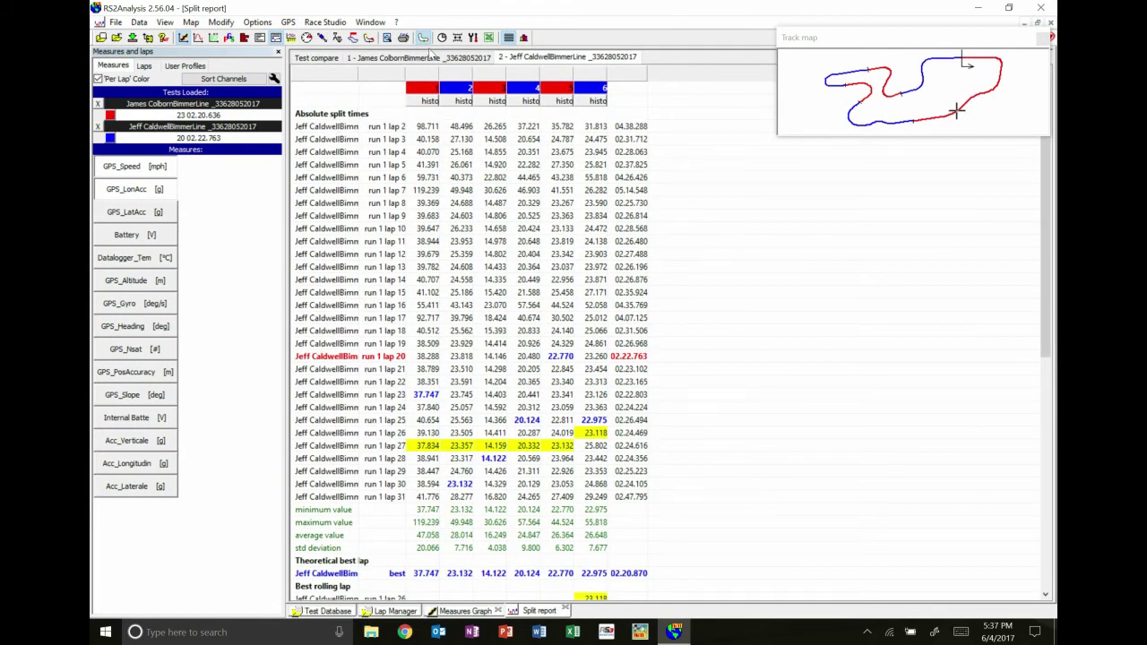
click(436, 57)
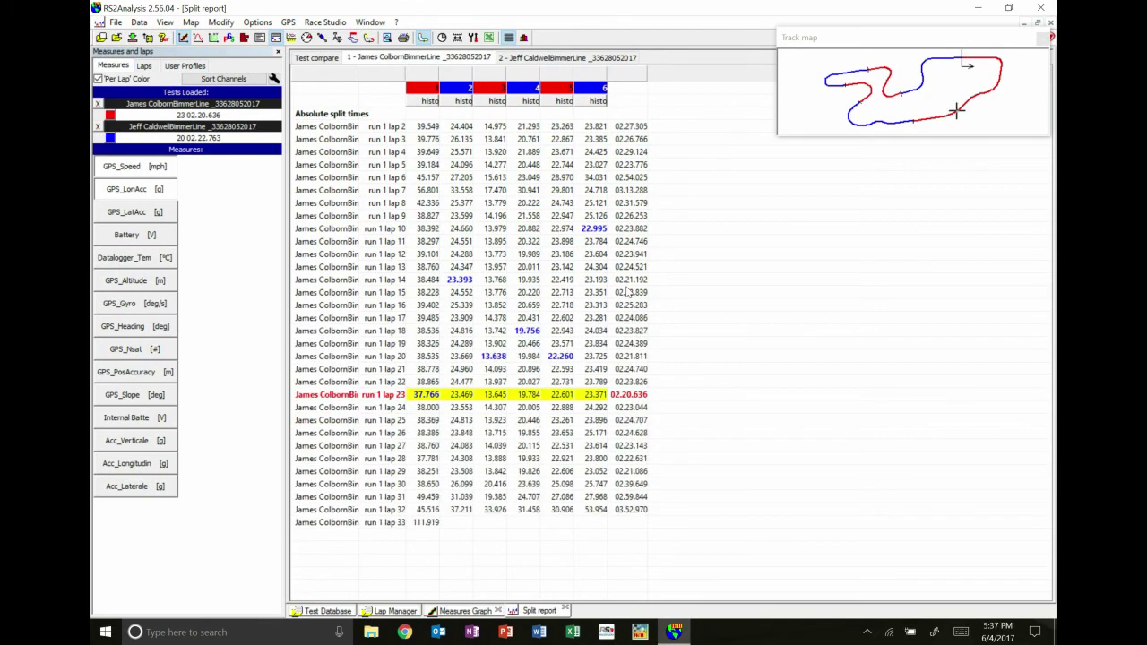
click(580, 60)
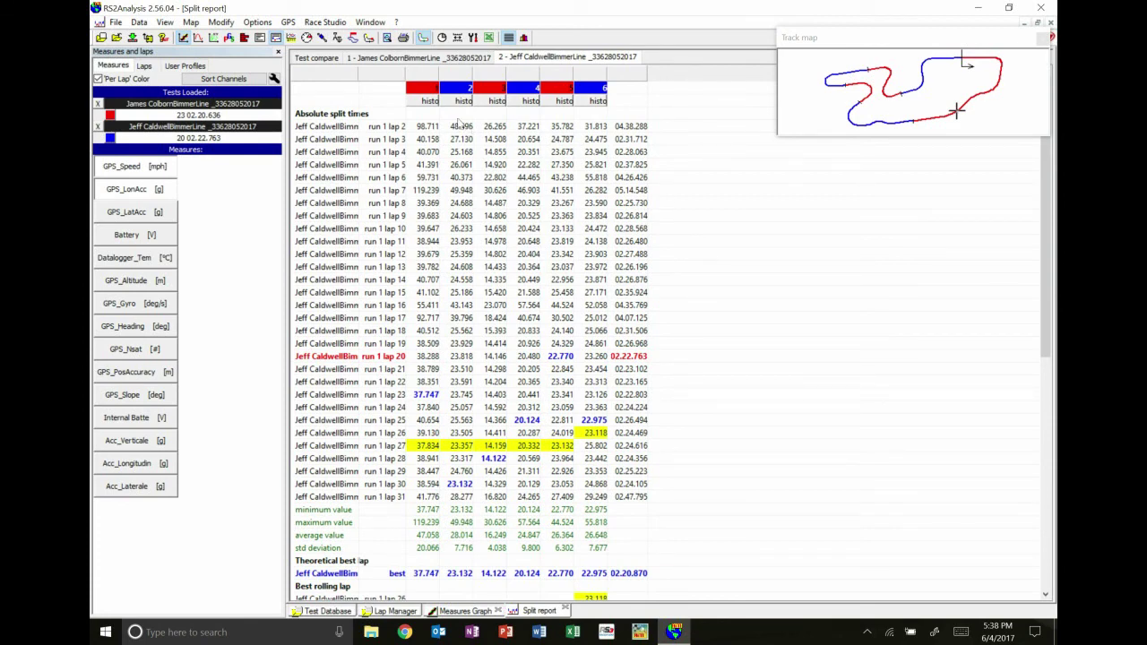
Show sectors 1, 5 and 6 as histograms, moving the track map lower-left
click(427, 101)
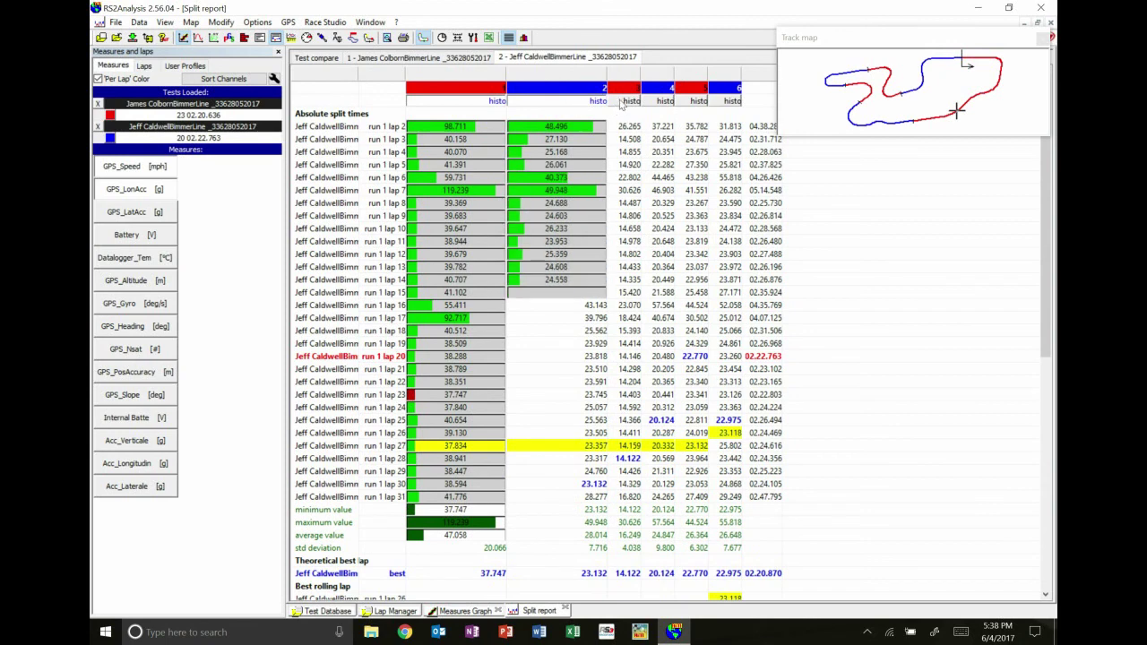
drag(838, 59, 159, 417)
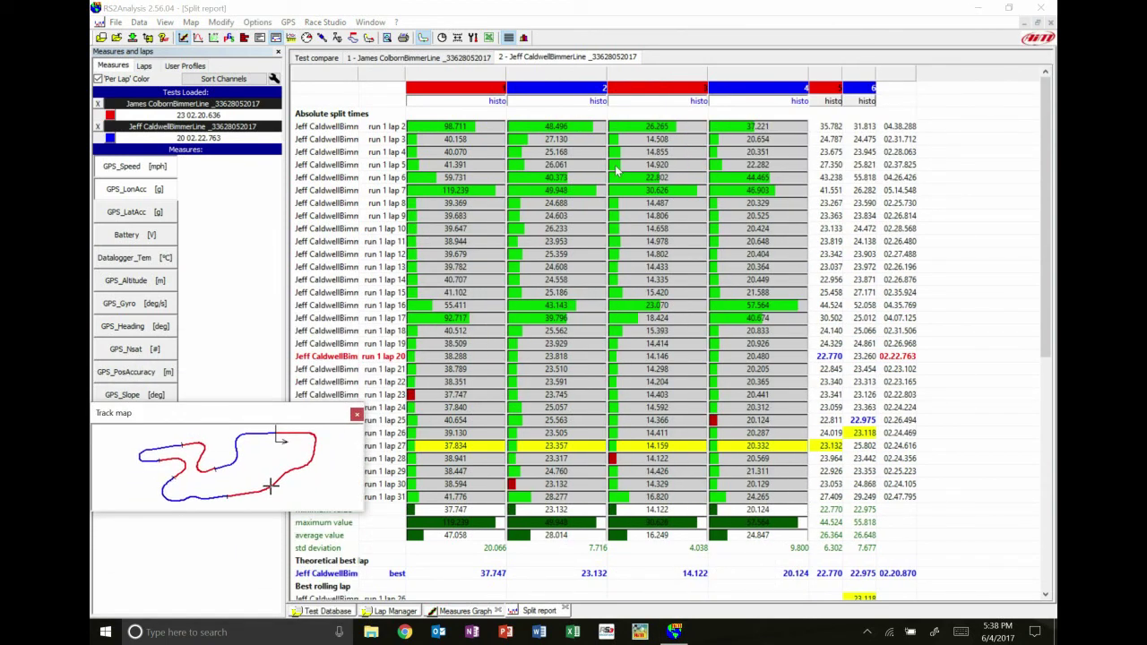
click(833, 101)
click(934, 101)
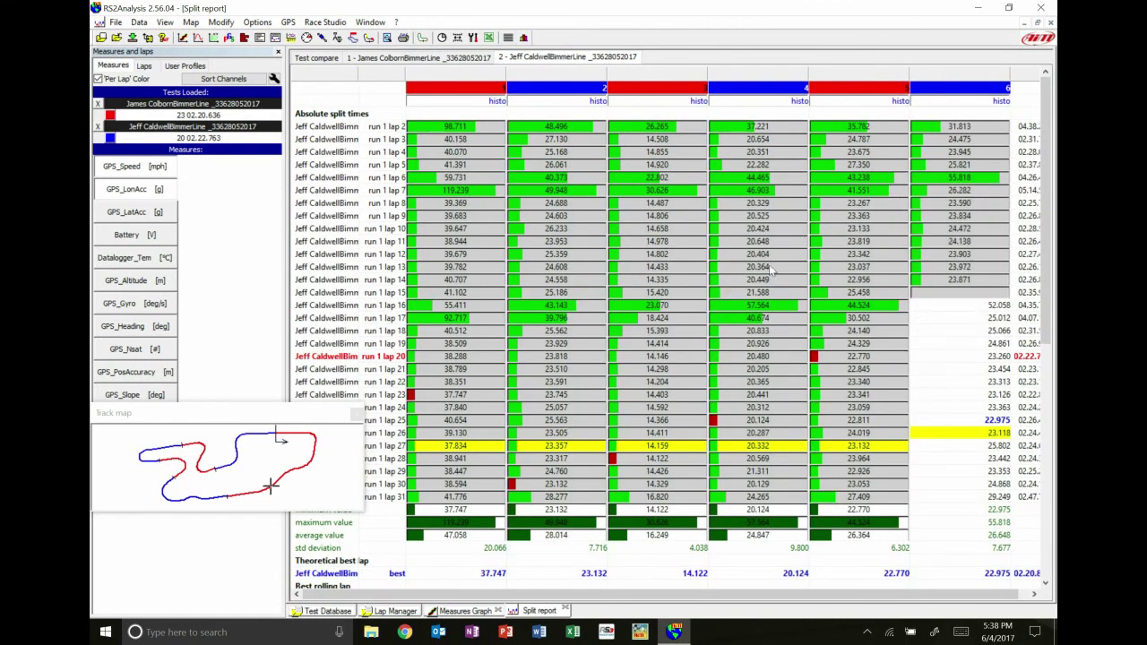